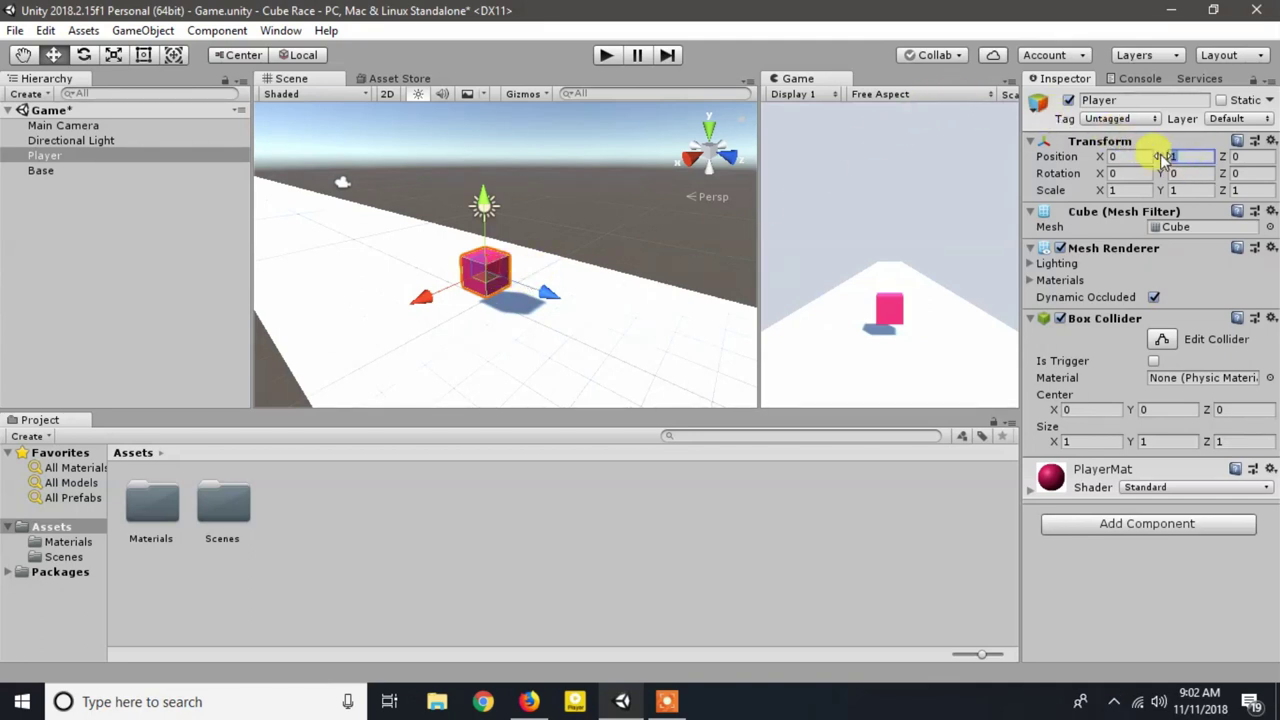
- Raise the Player cube above the Base platform by entering 4 as its Transform Position Y
text(4)
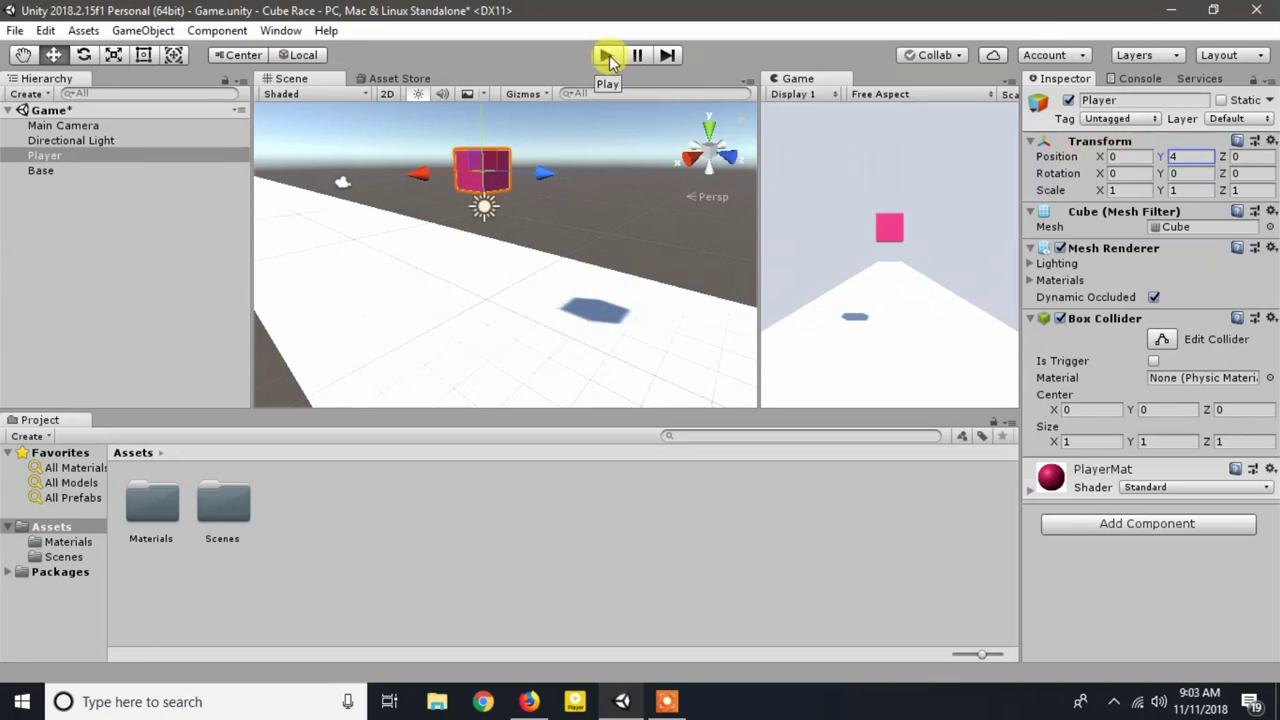
click(607, 56)
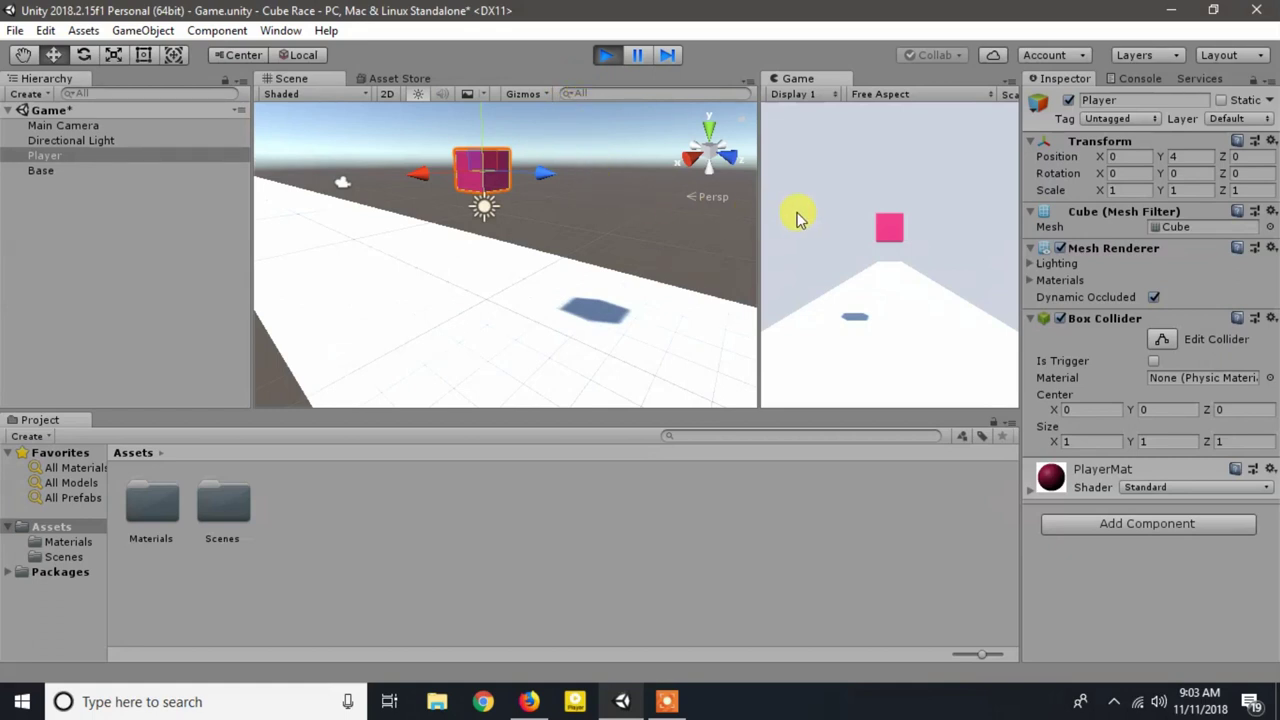
click(605, 56)
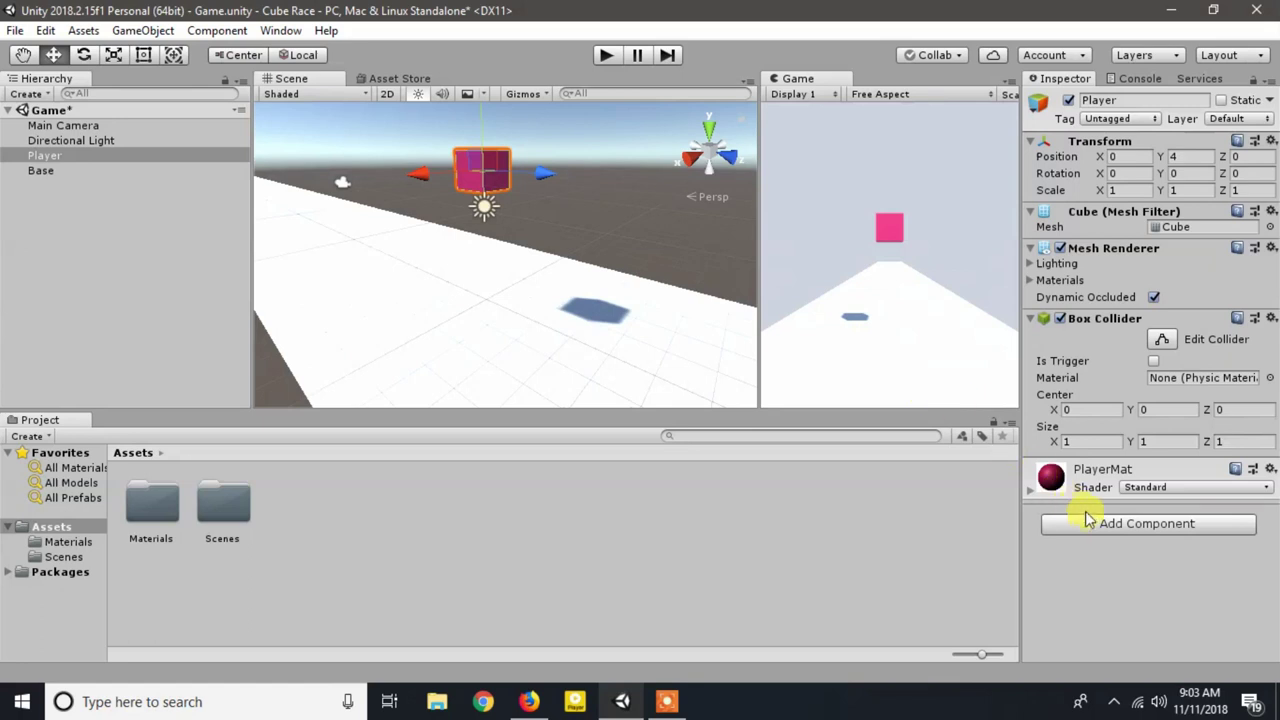
- Attach a Rigidbody component to the Player, found by searching 'rigid'
click(1146, 532)
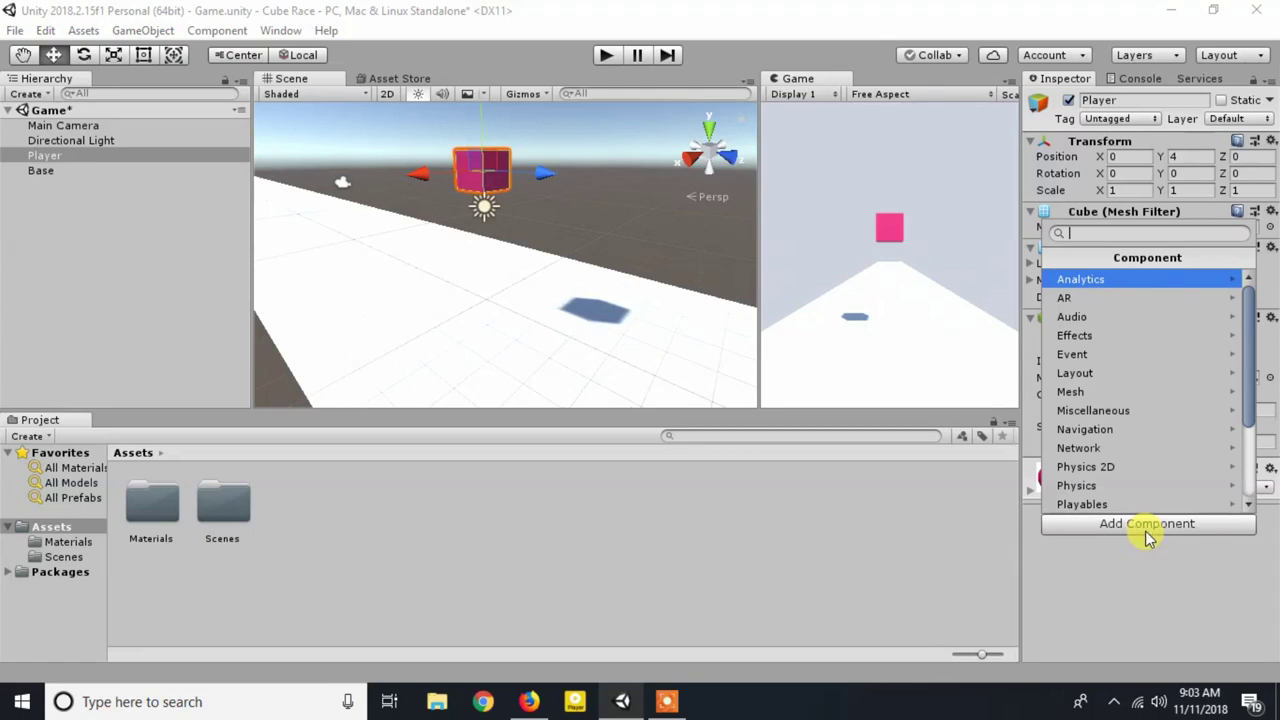
text(rigid)
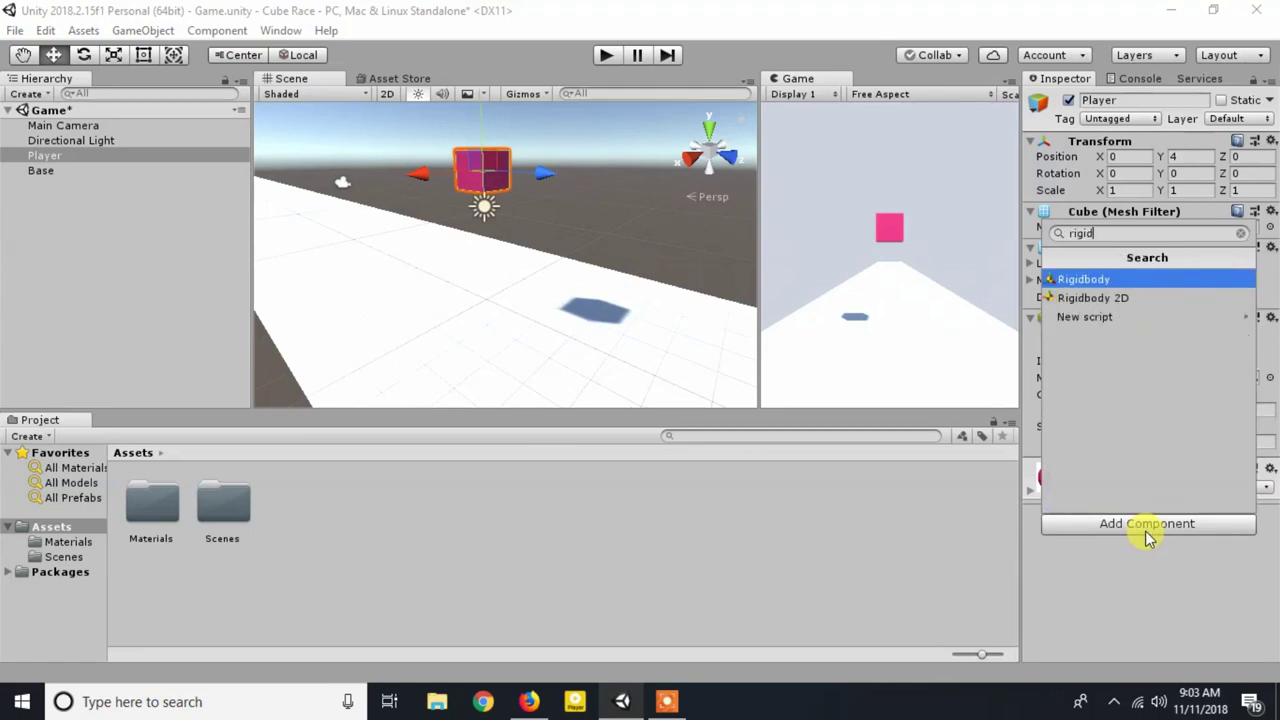
click(1106, 279)
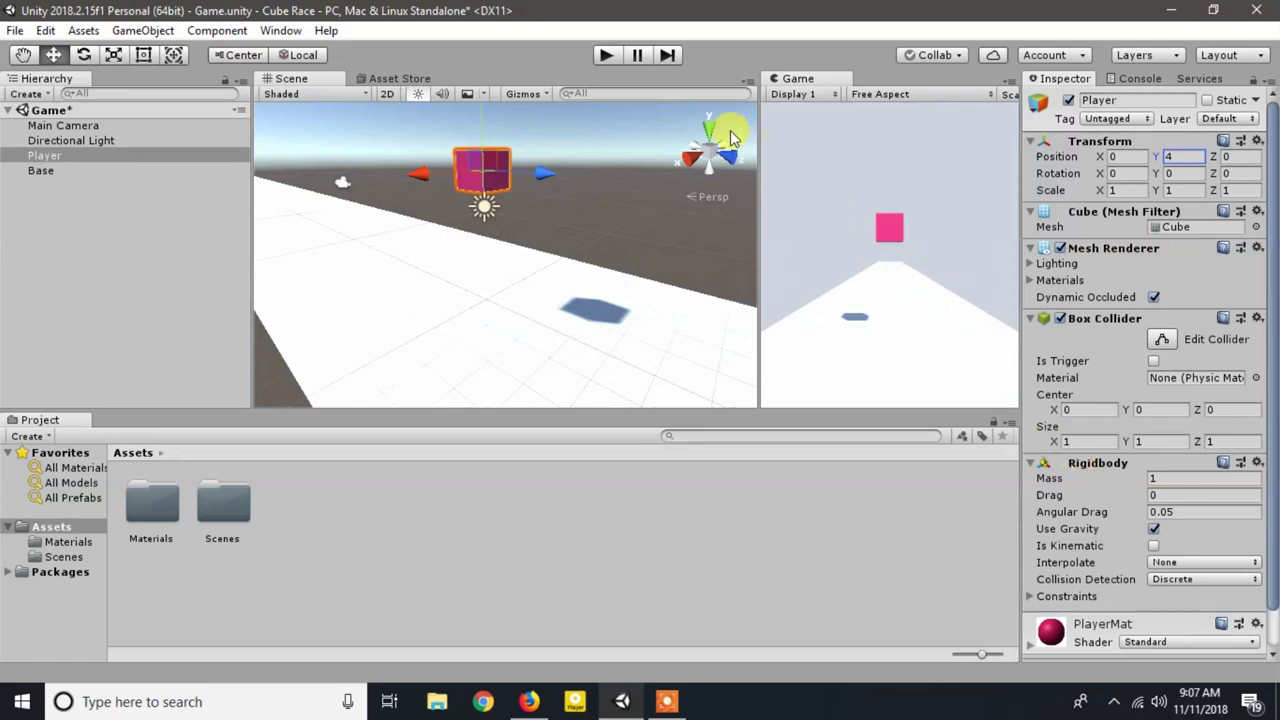
click(605, 55)
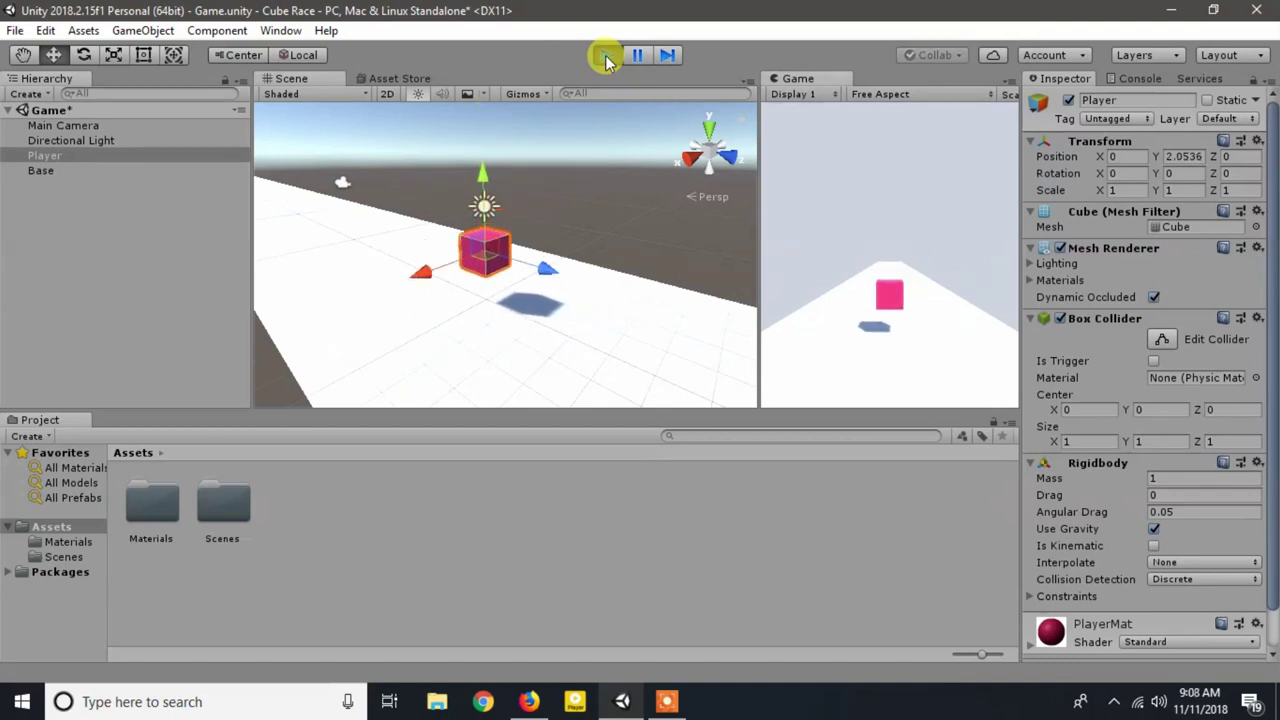
click(605, 55)
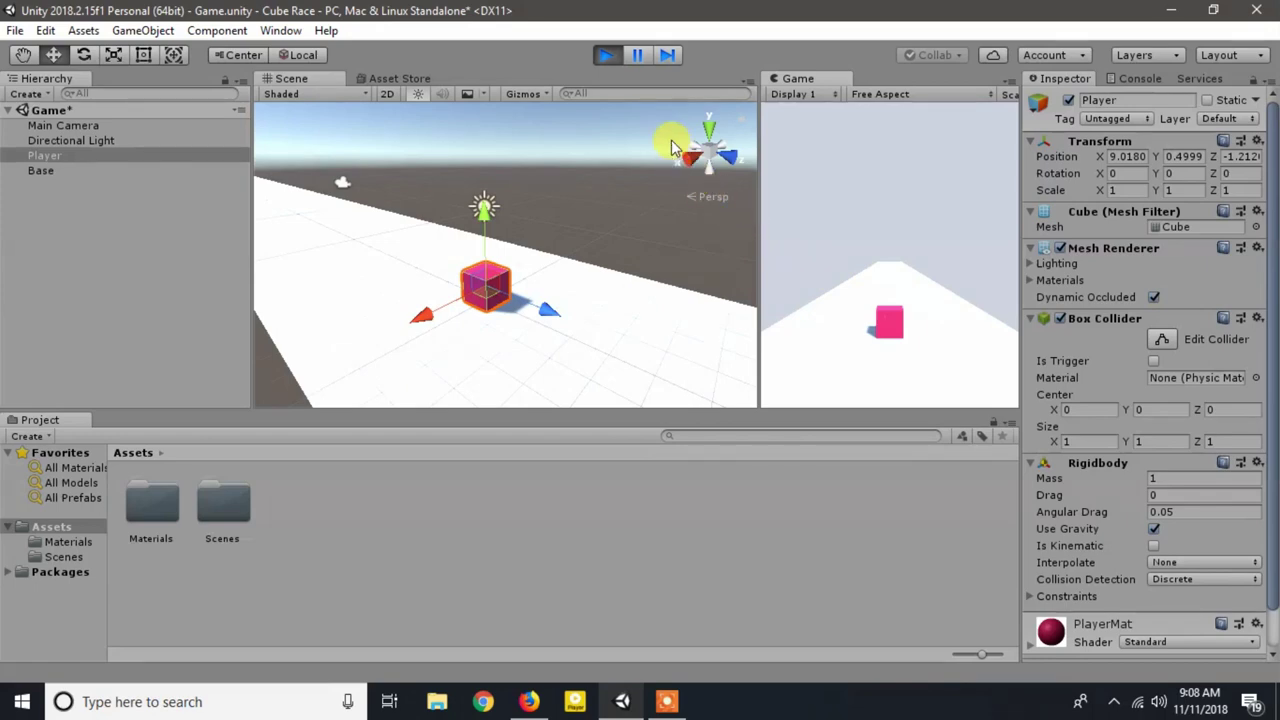
click(604, 56)
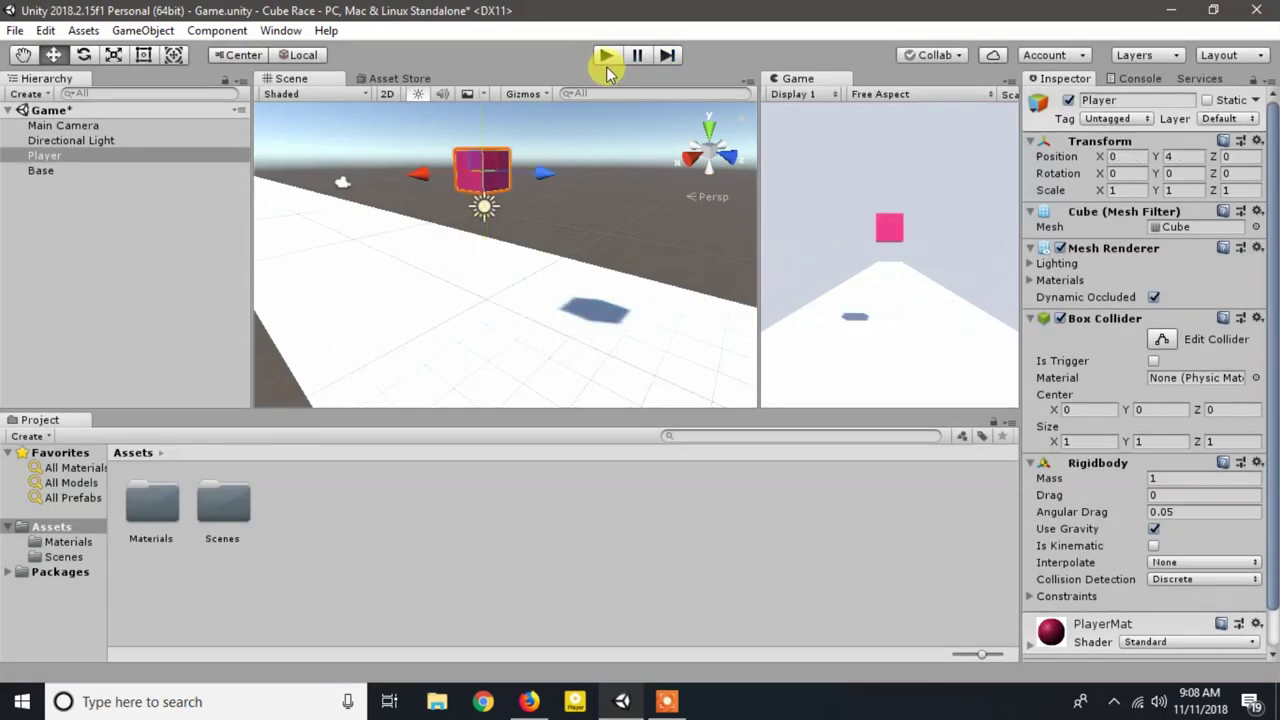
click(605, 57)
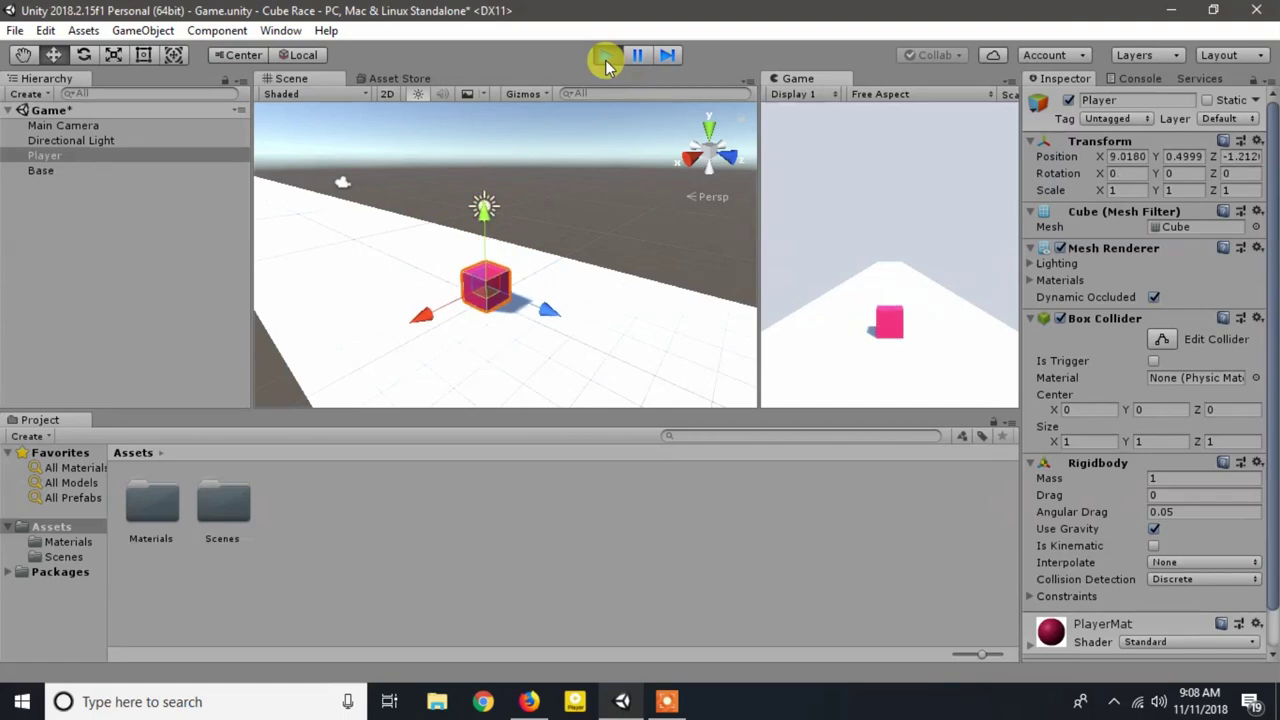
click(606, 60)
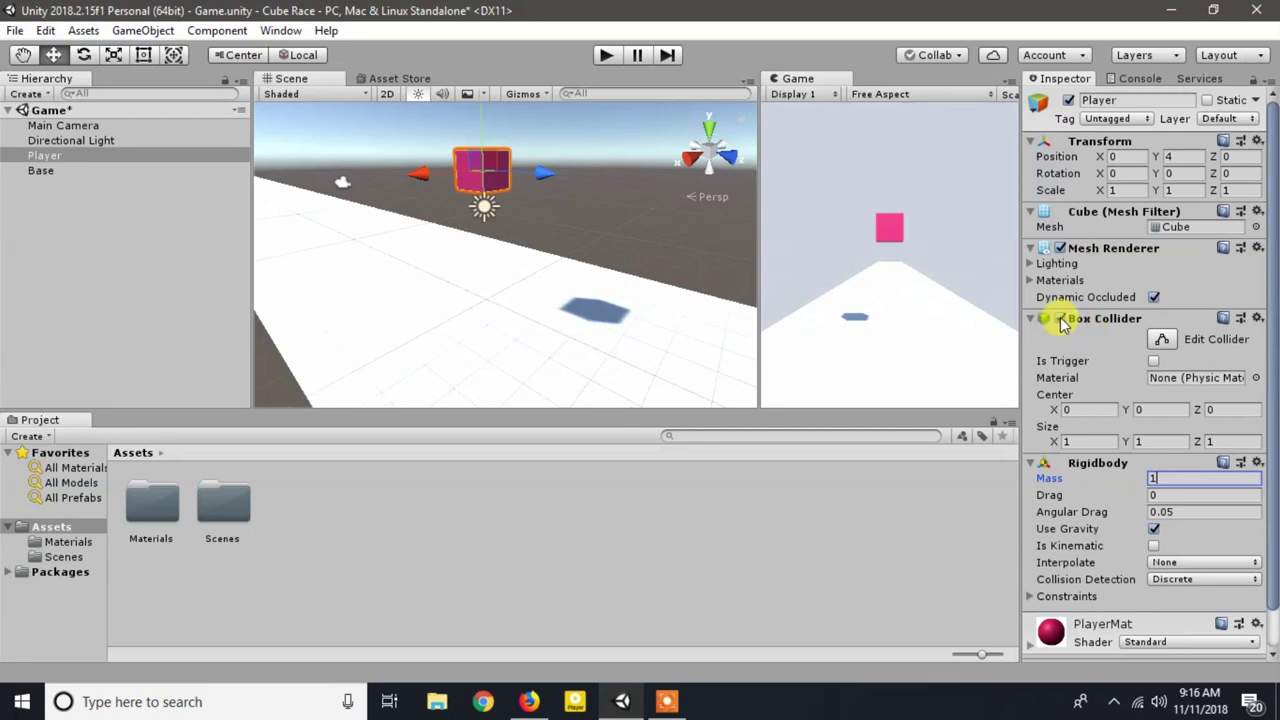
- Turn off the Player's Box Collider and Play-test the cube falling through Base, then stop
click(1060, 319)
click(1060, 319)
click(1060, 319)
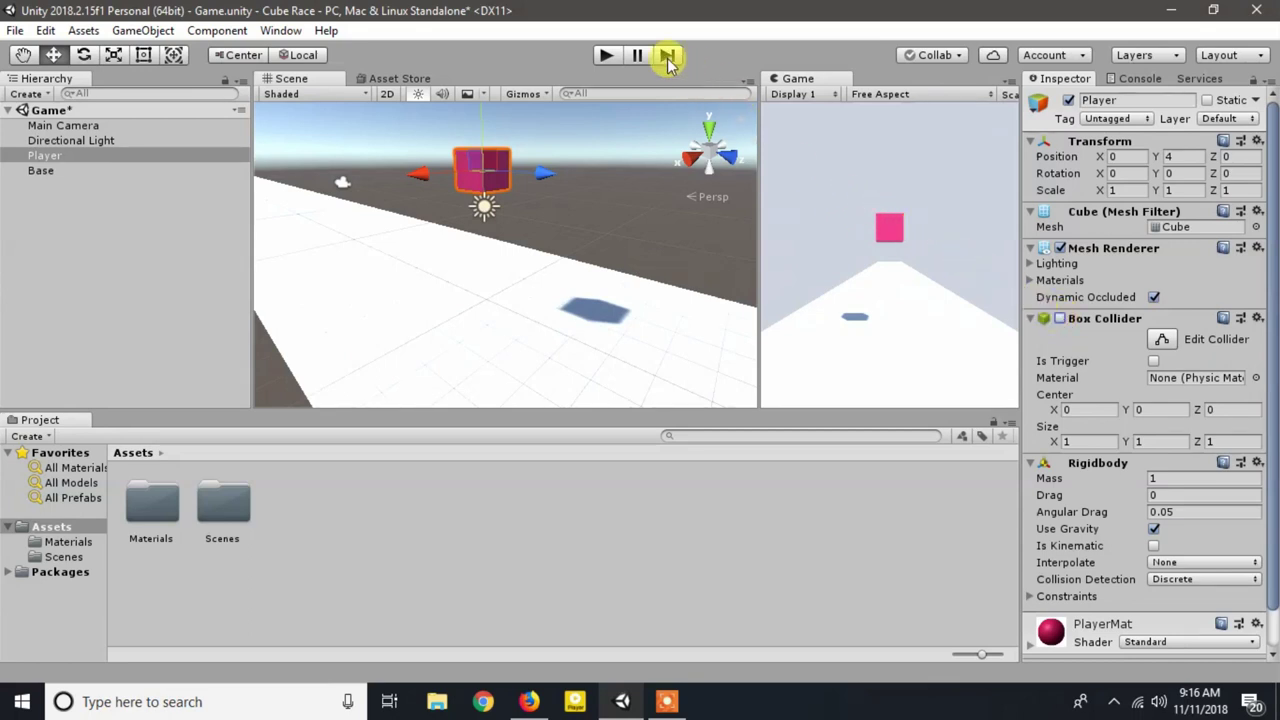
click(606, 55)
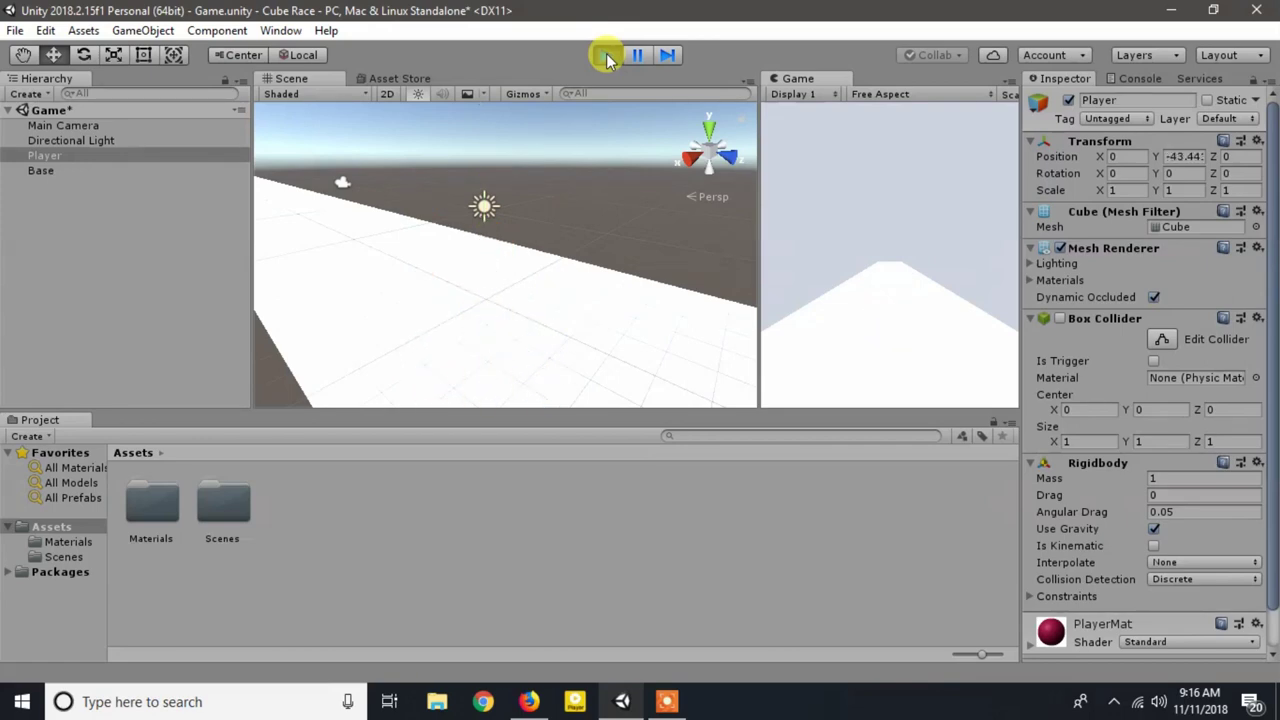
click(607, 56)
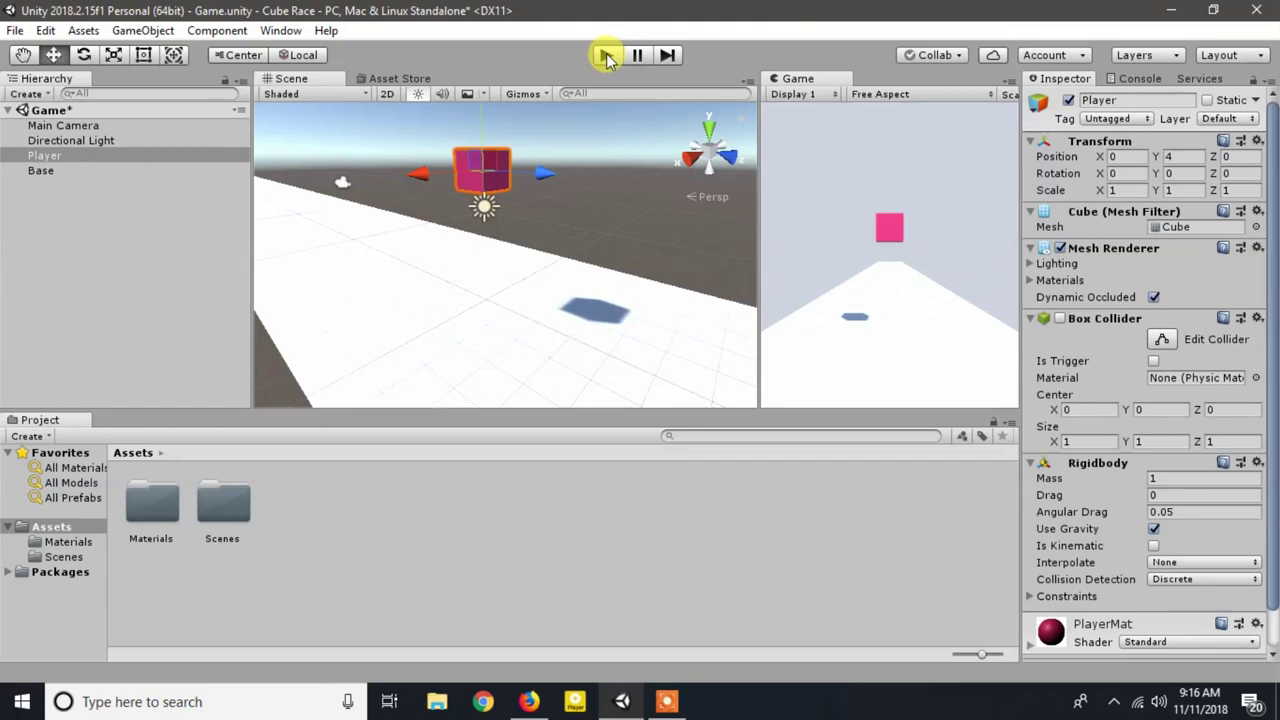
- Turn the Player's Box Collider back on and set its Position Y to 0.5
click(1060, 319)
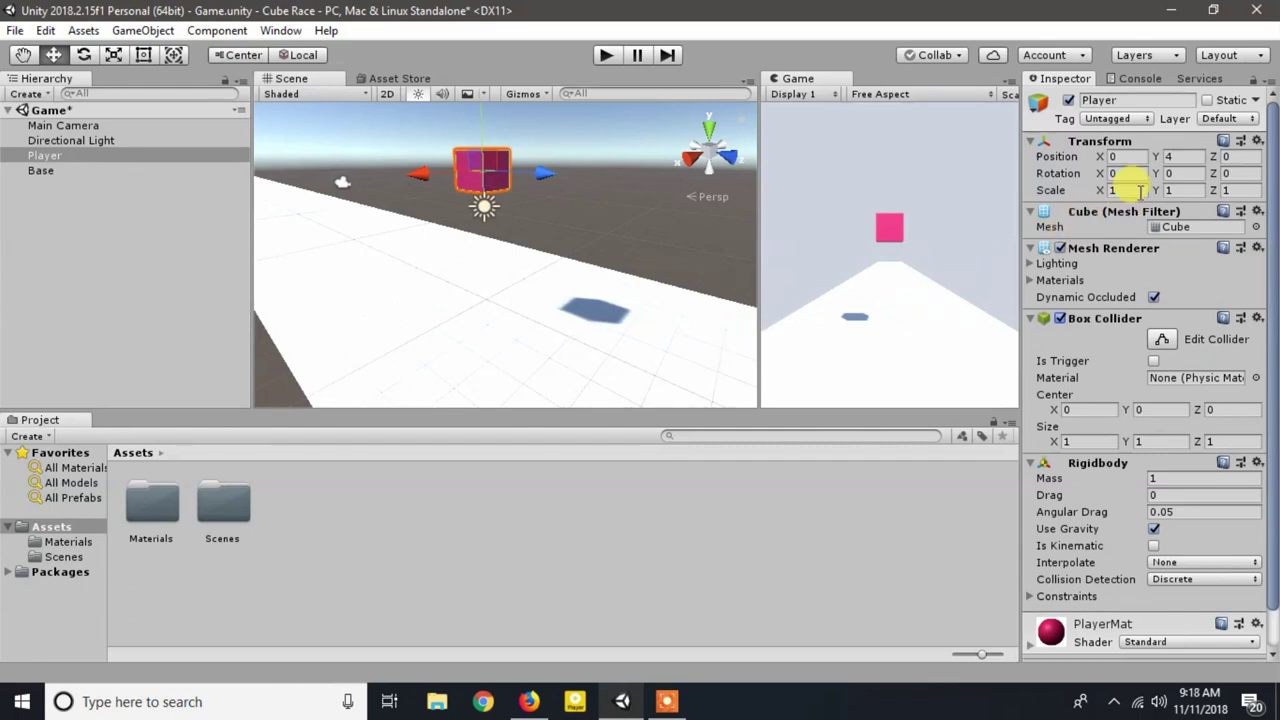
click(1173, 157)
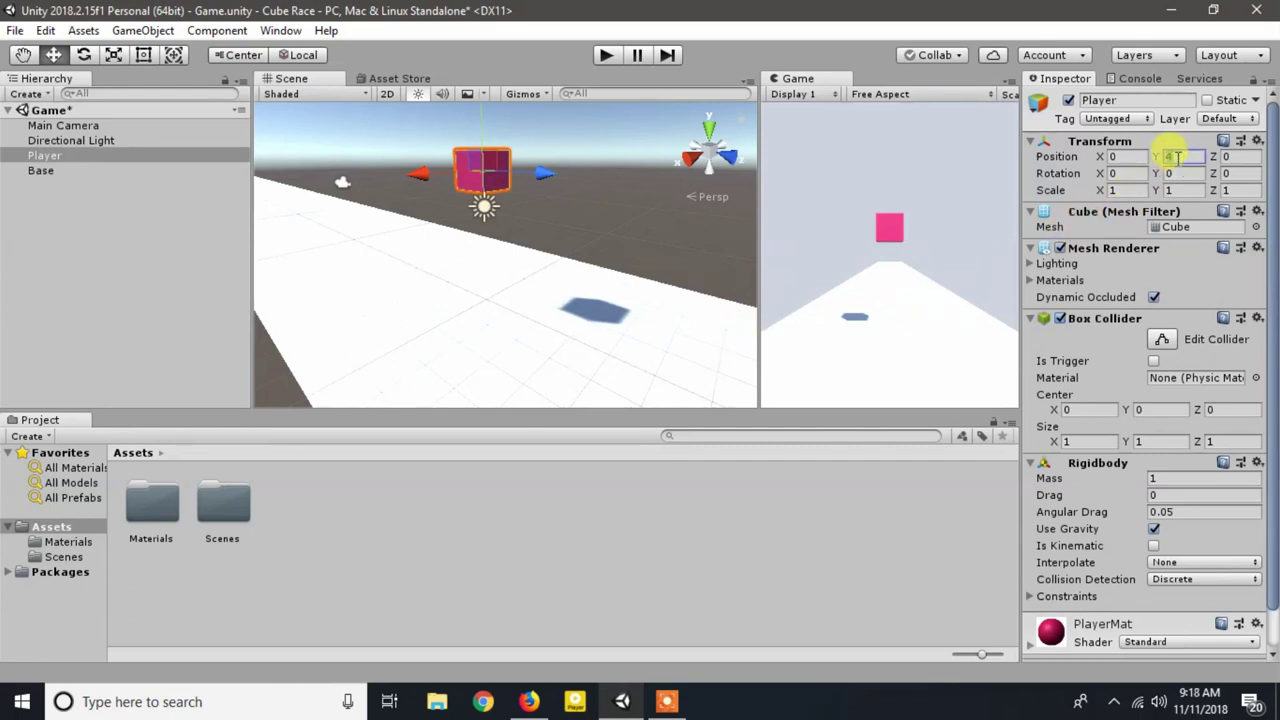
text(0.5)
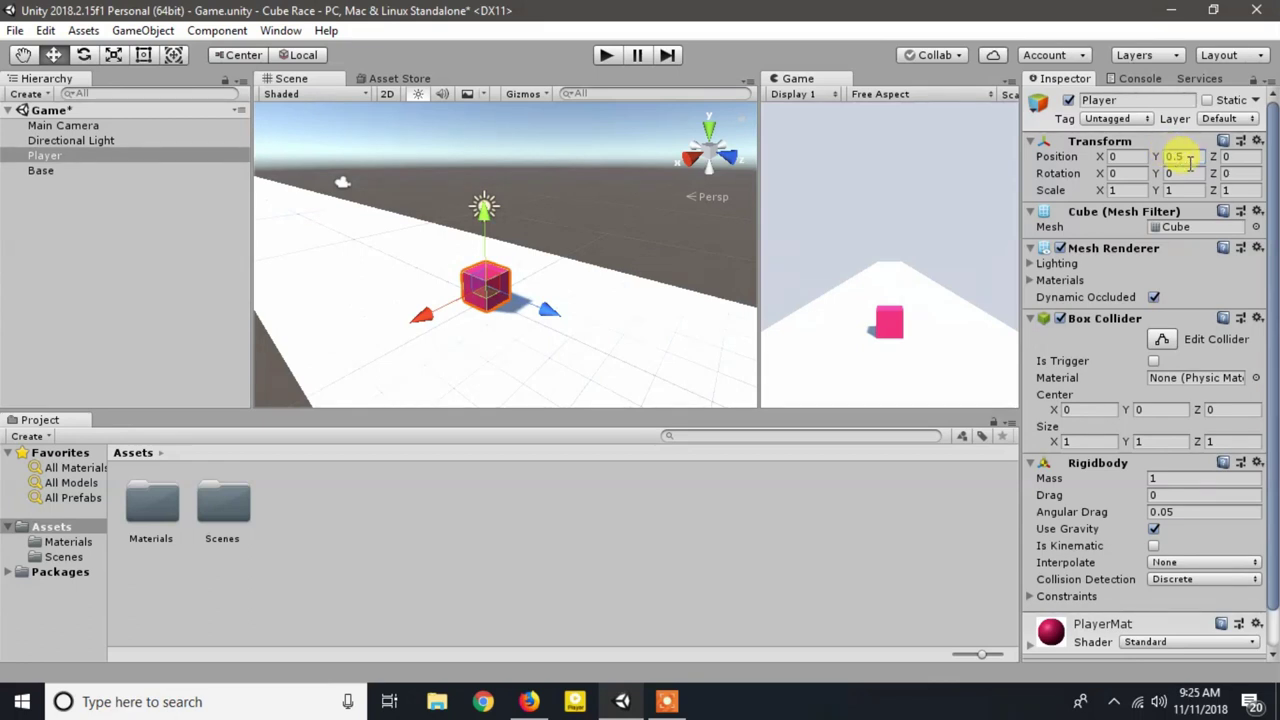
click(1031, 318)
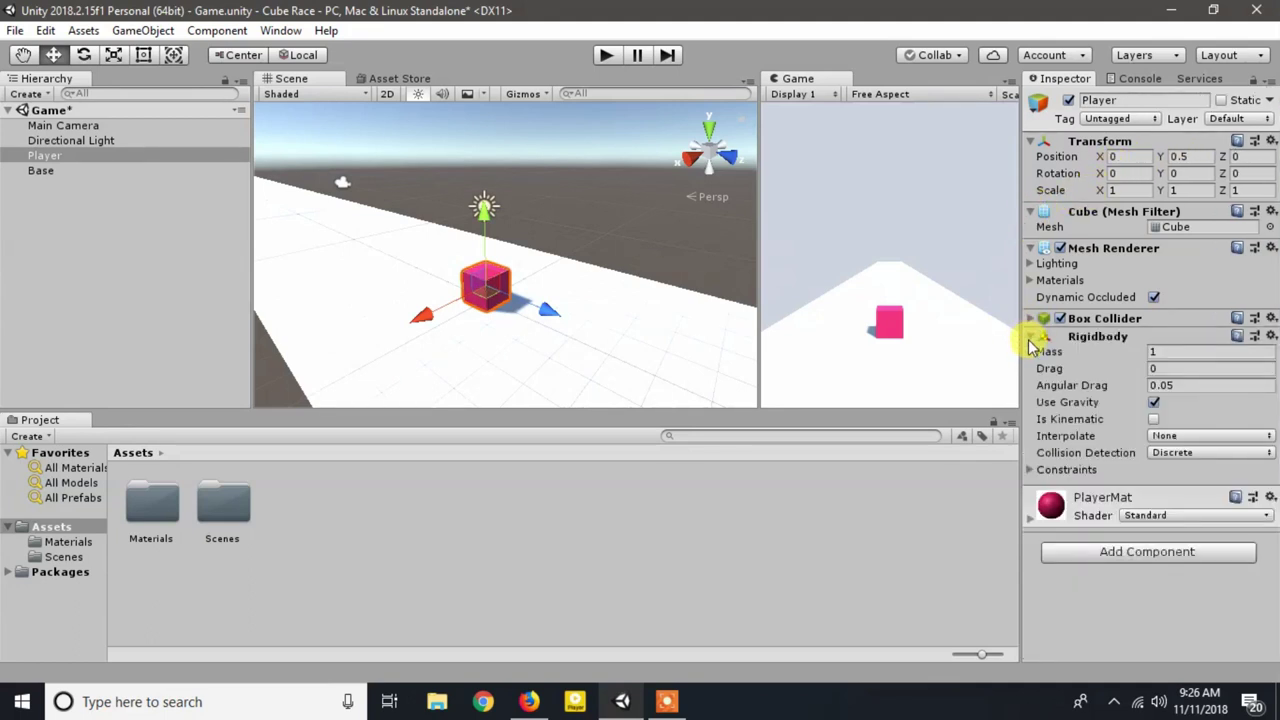
click(1030, 337)
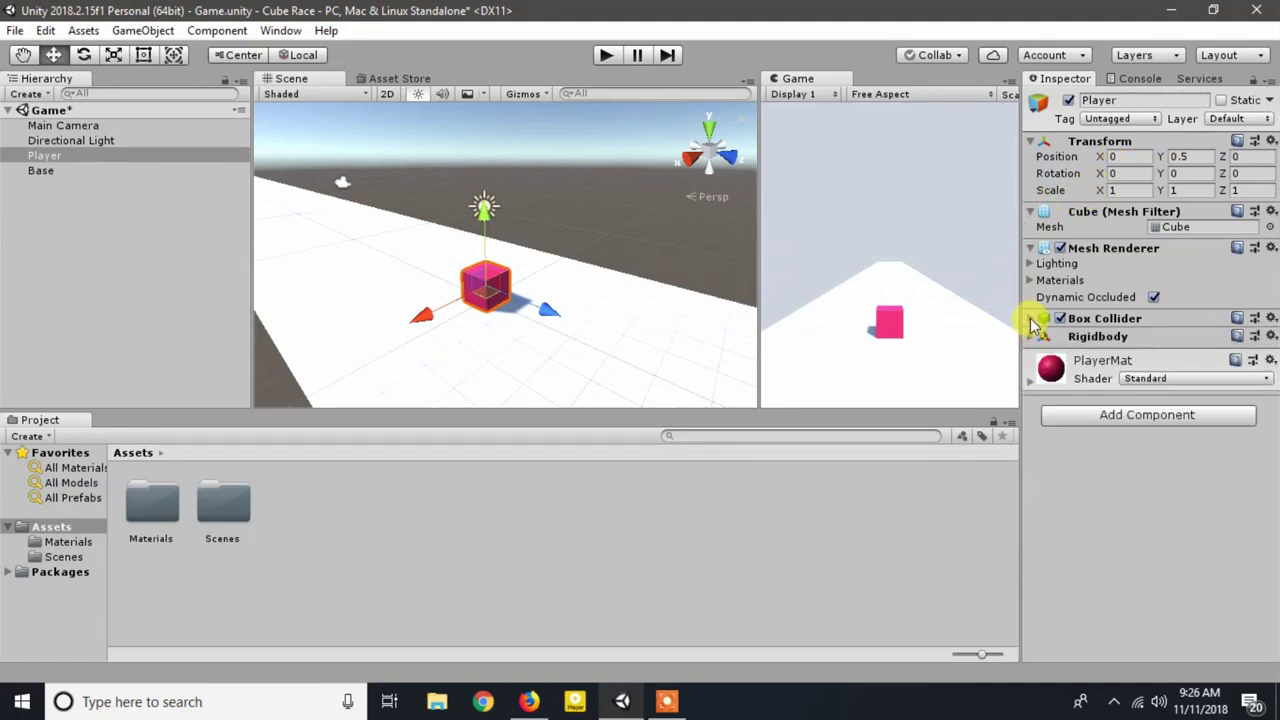
click(1031, 318)
click(1032, 463)
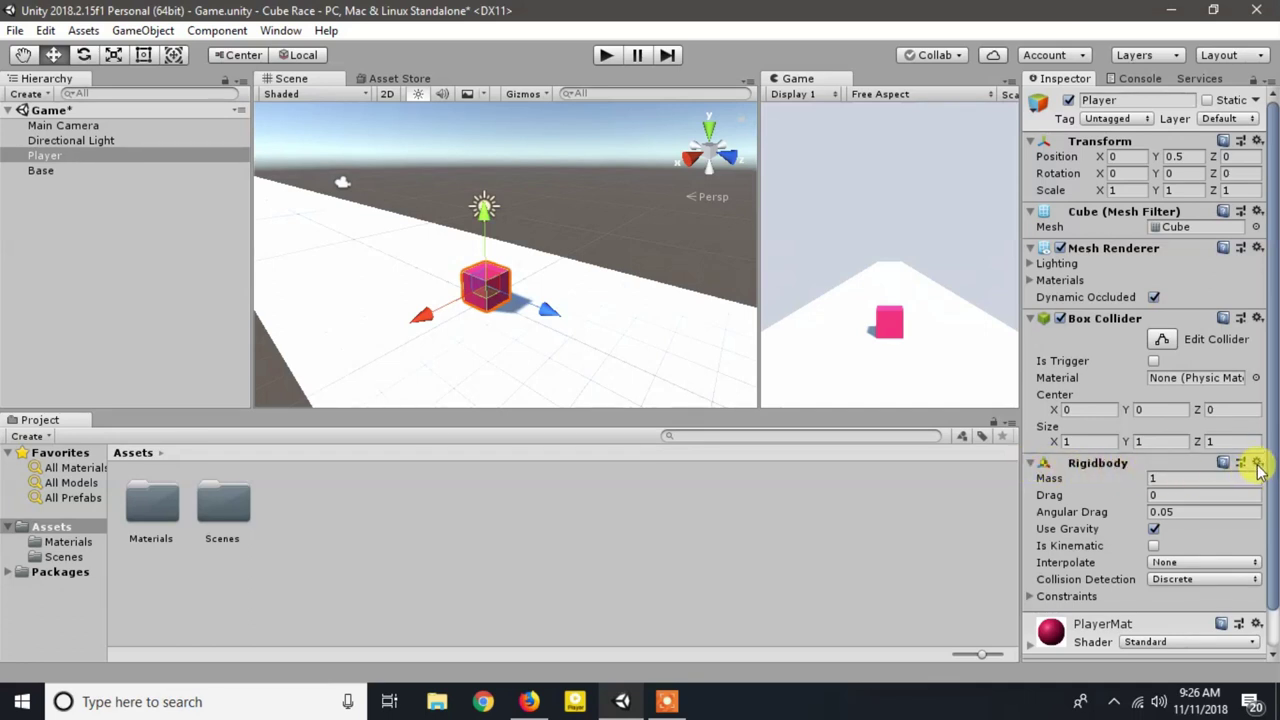
click(1258, 464)
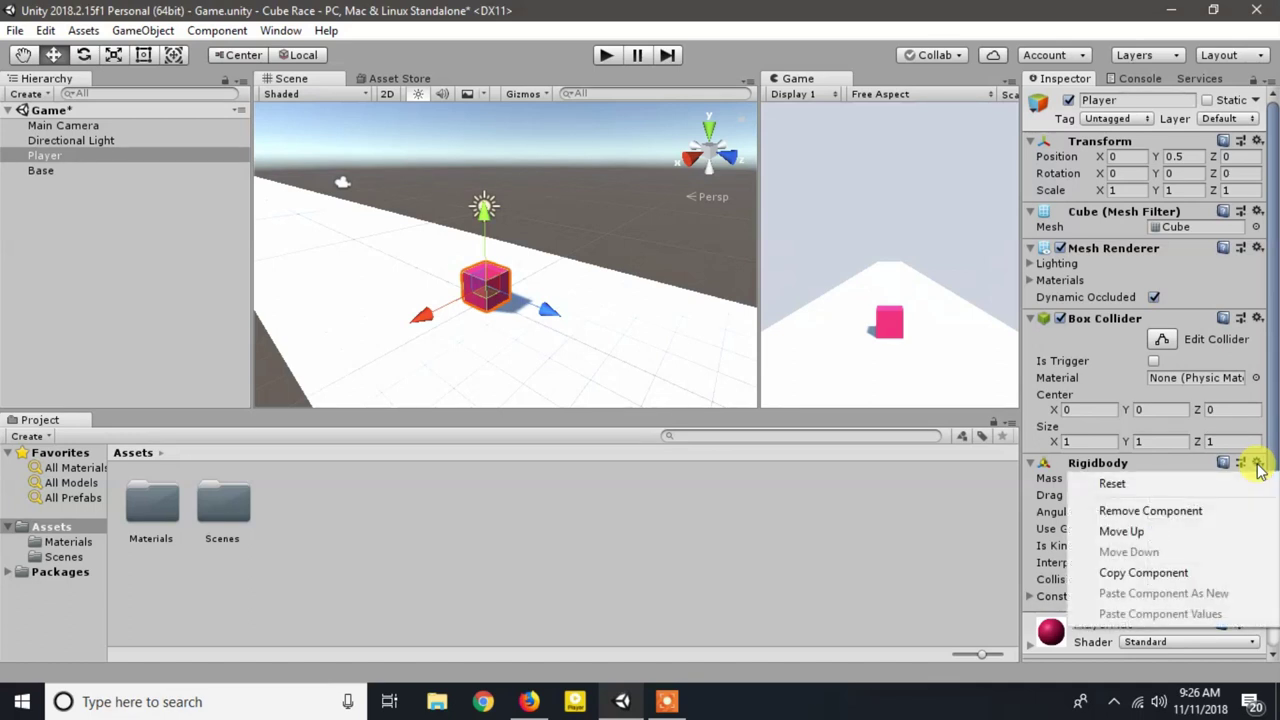
click(1135, 514)
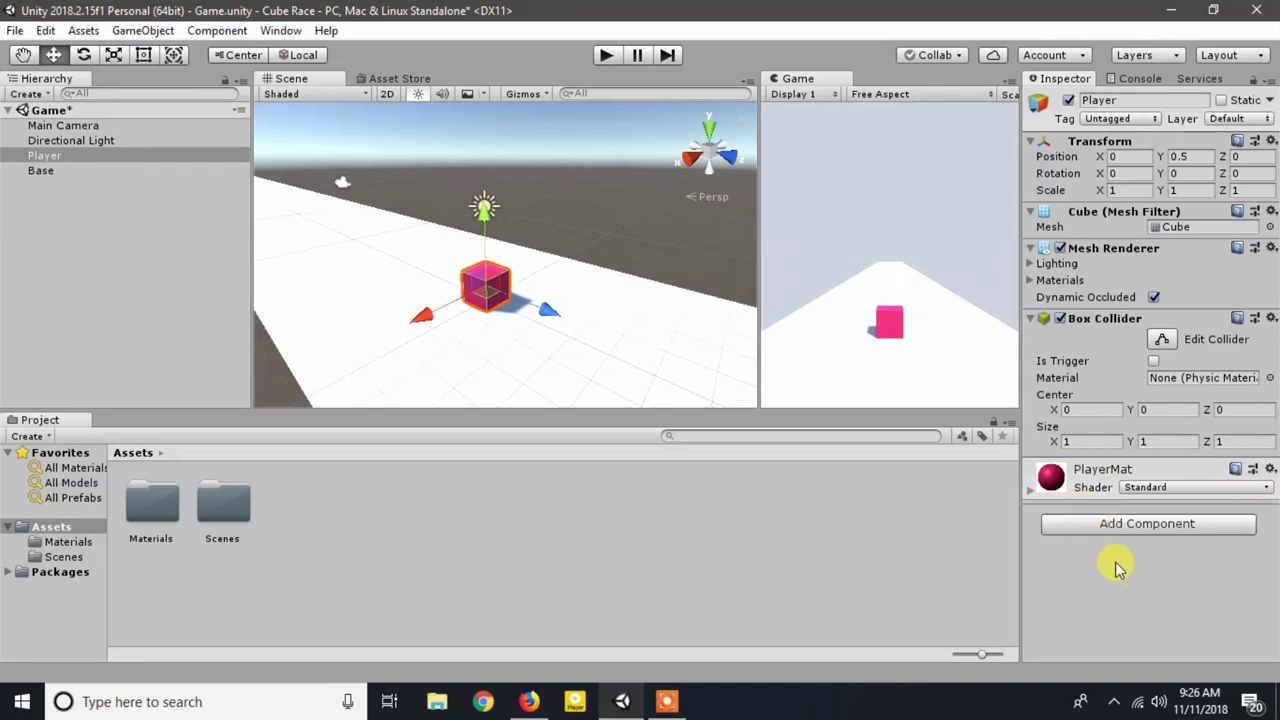
click(1125, 539)
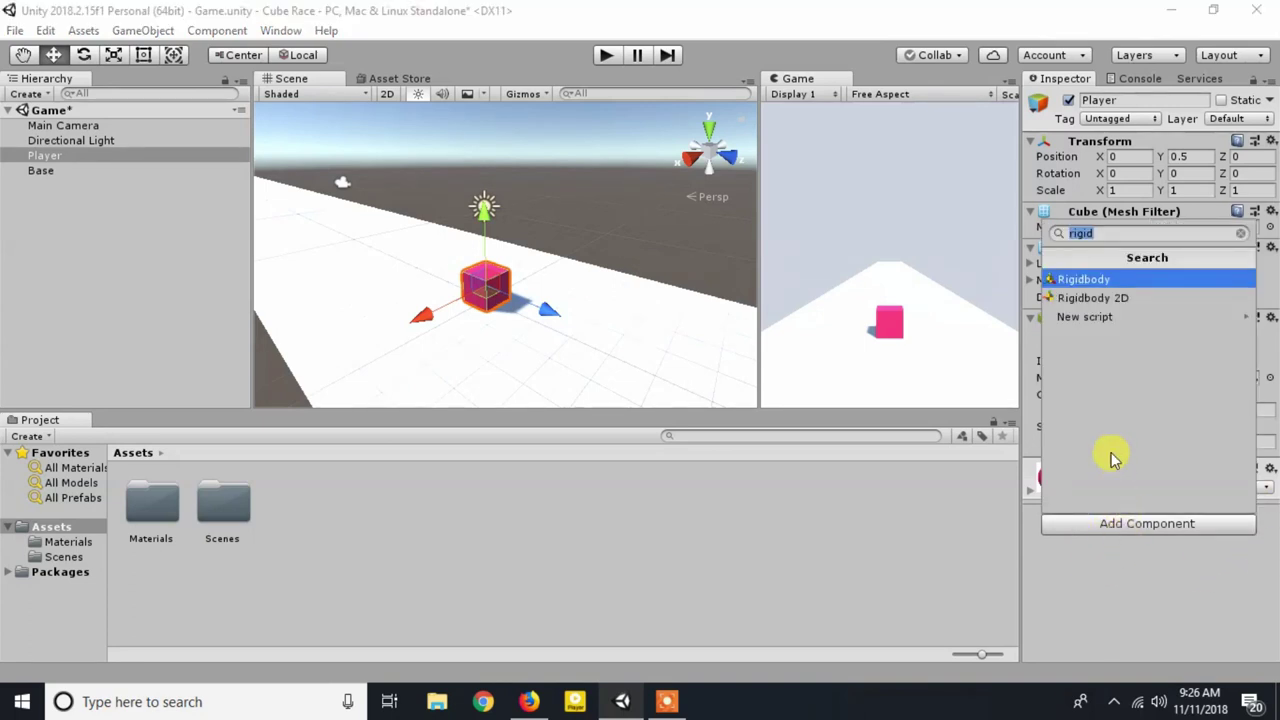
click(1060, 280)
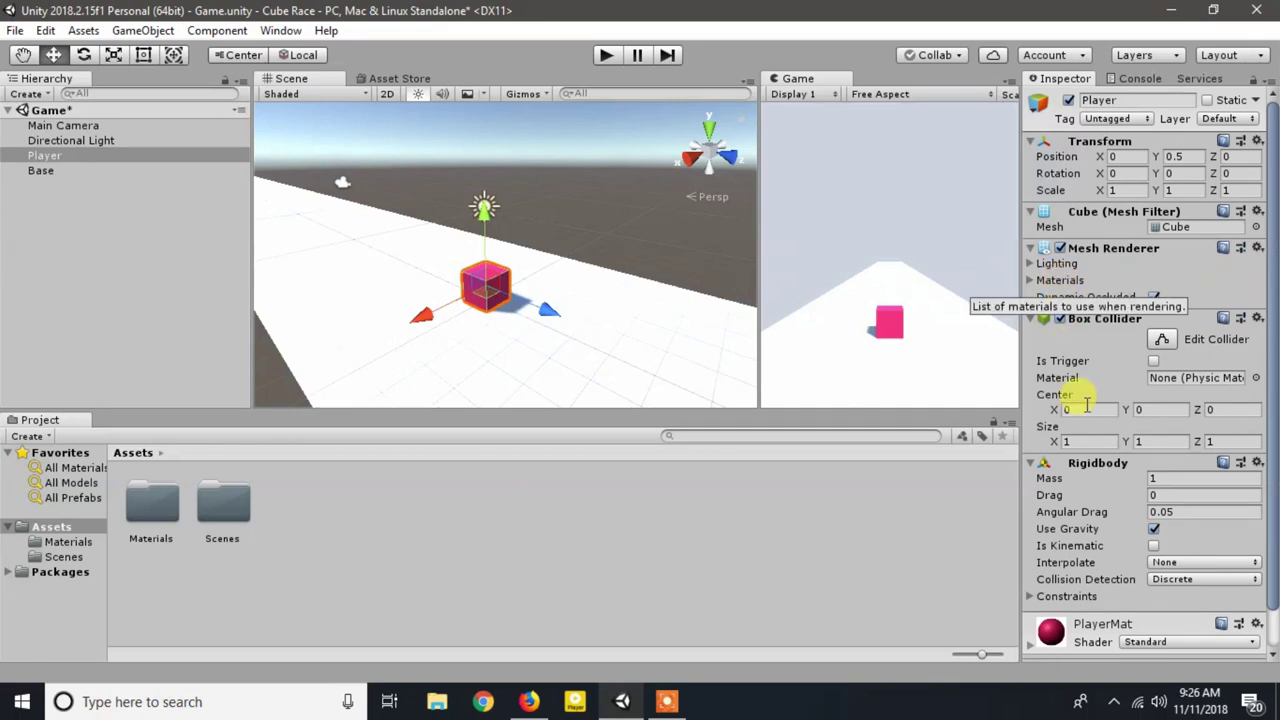